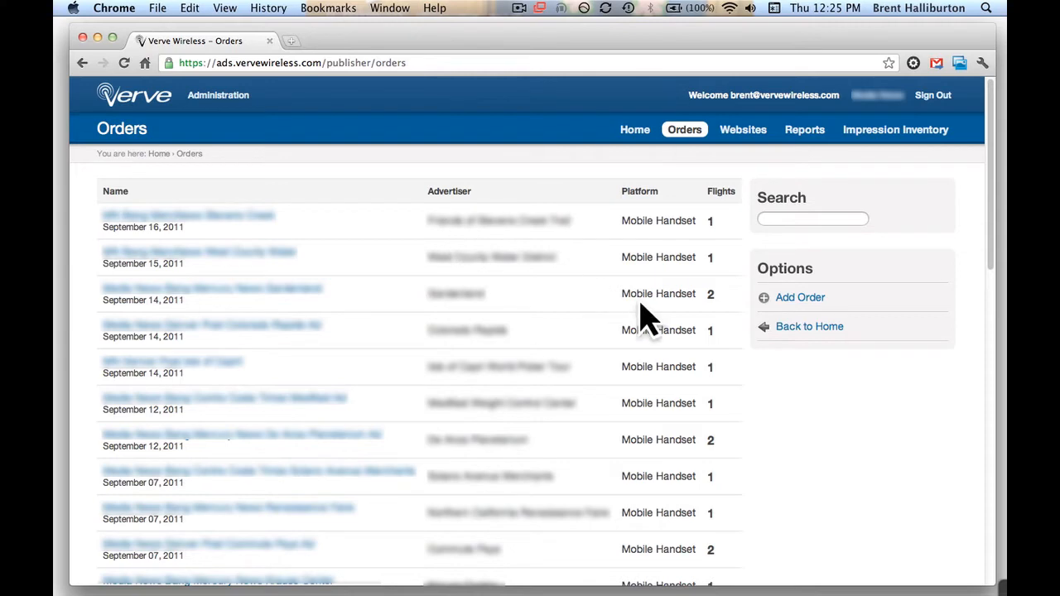
# Start a new order and name it Order Test #1.
pyautogui.click(810, 311)
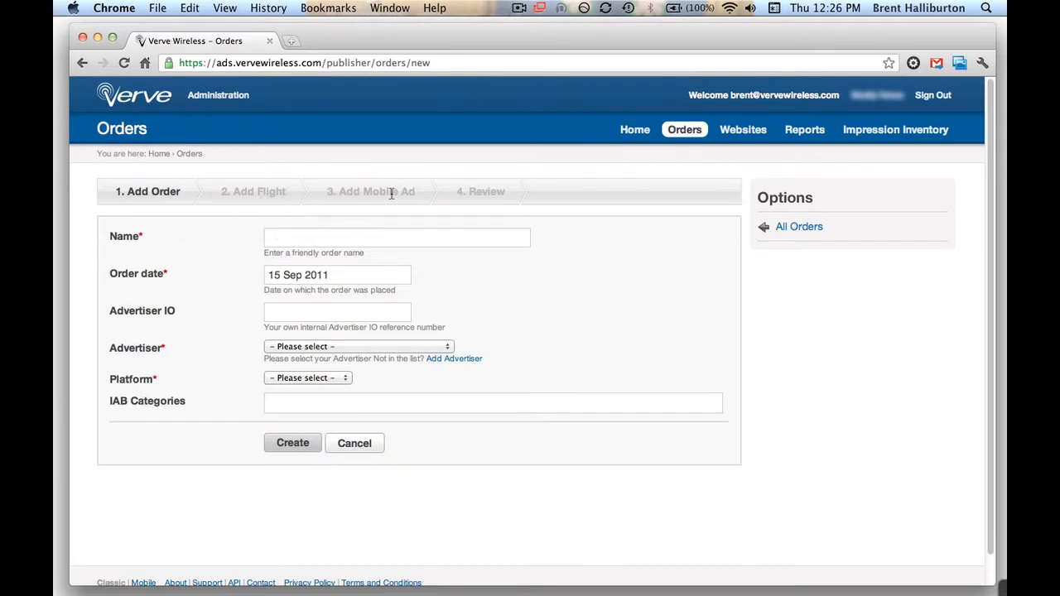
pyautogui.click(294, 236)
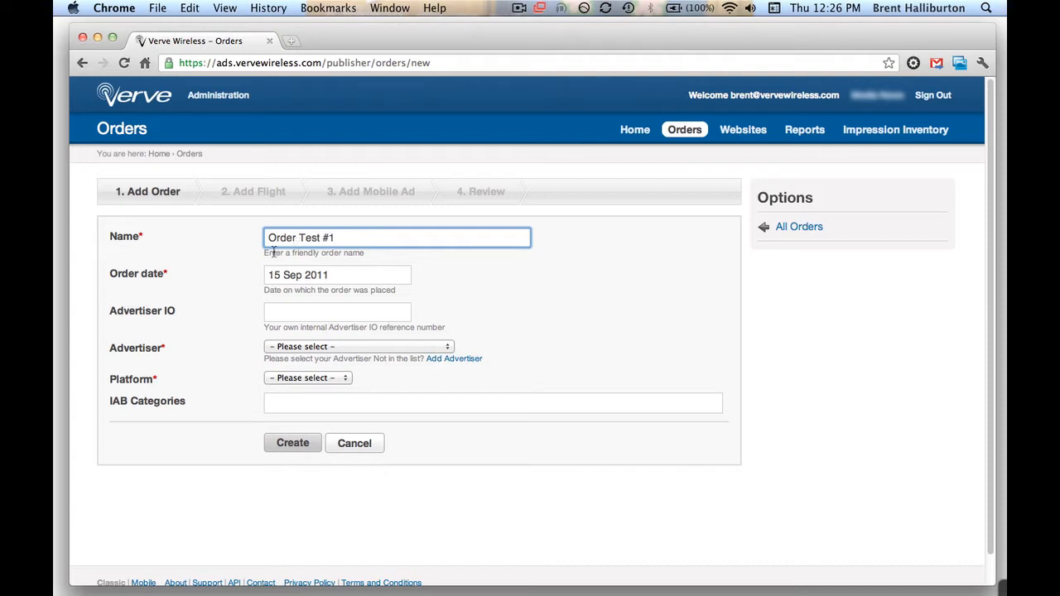
pyautogui.click(362, 347)
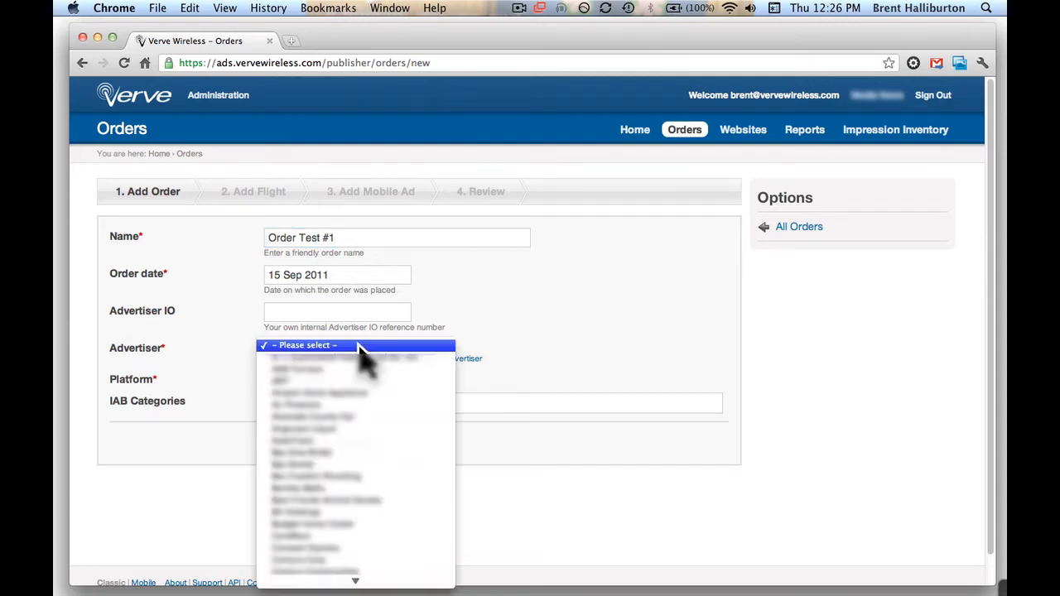
pyautogui.click(482, 336)
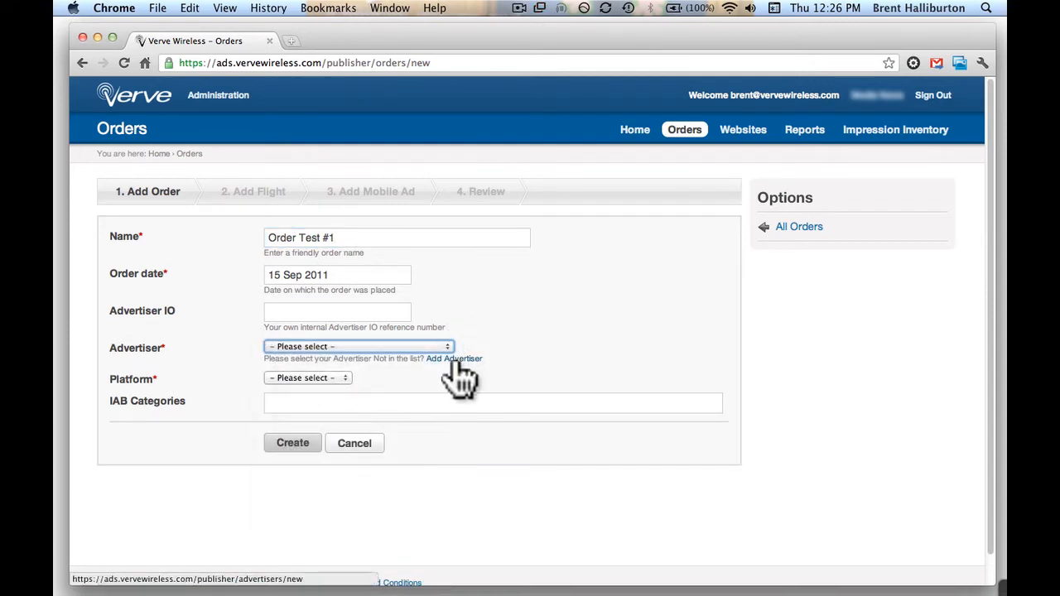
pyautogui.click(455, 359)
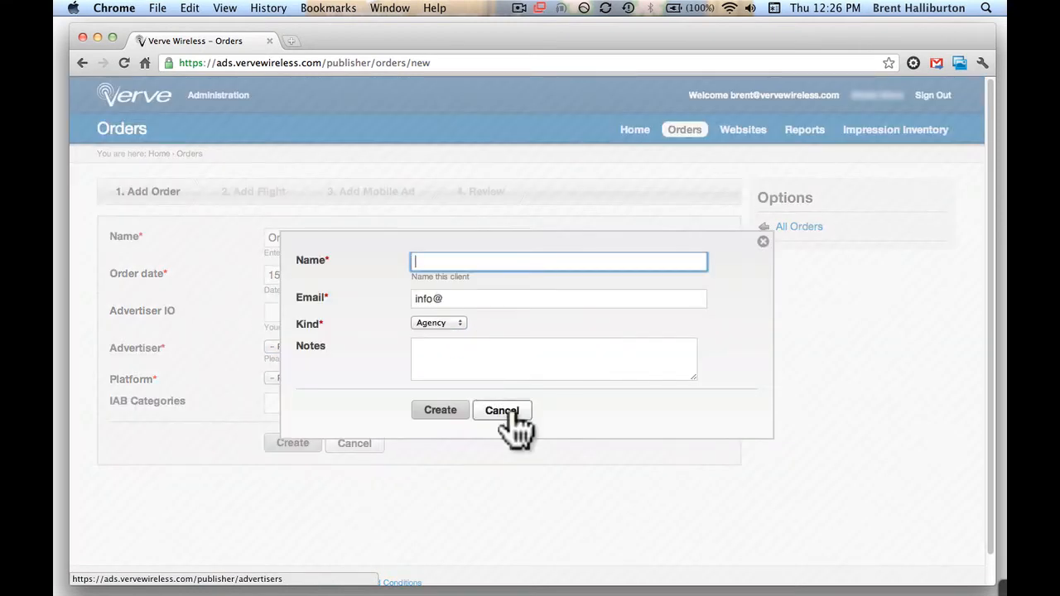
pyautogui.click(512, 411)
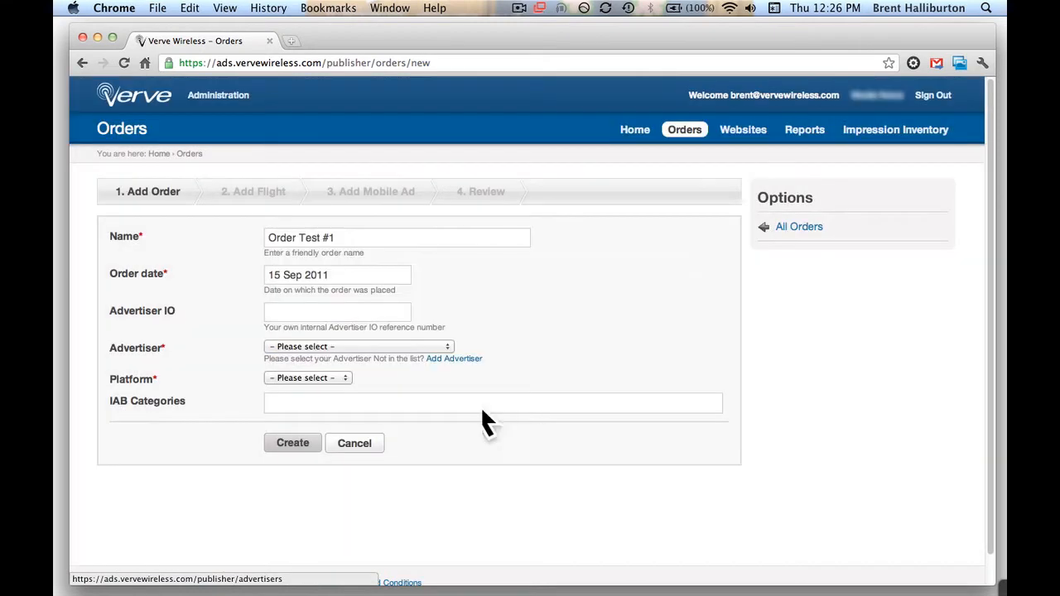
# Set the order's advertiser to BH Holdings and its platform to Mobile Handset.
pyautogui.click(300, 348)
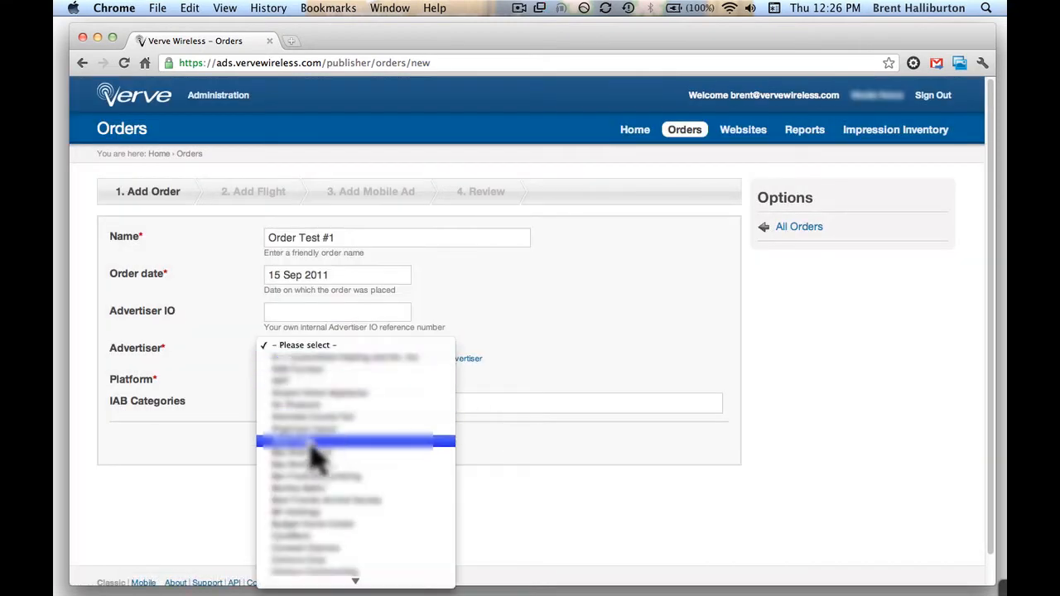
pyautogui.click(310, 514)
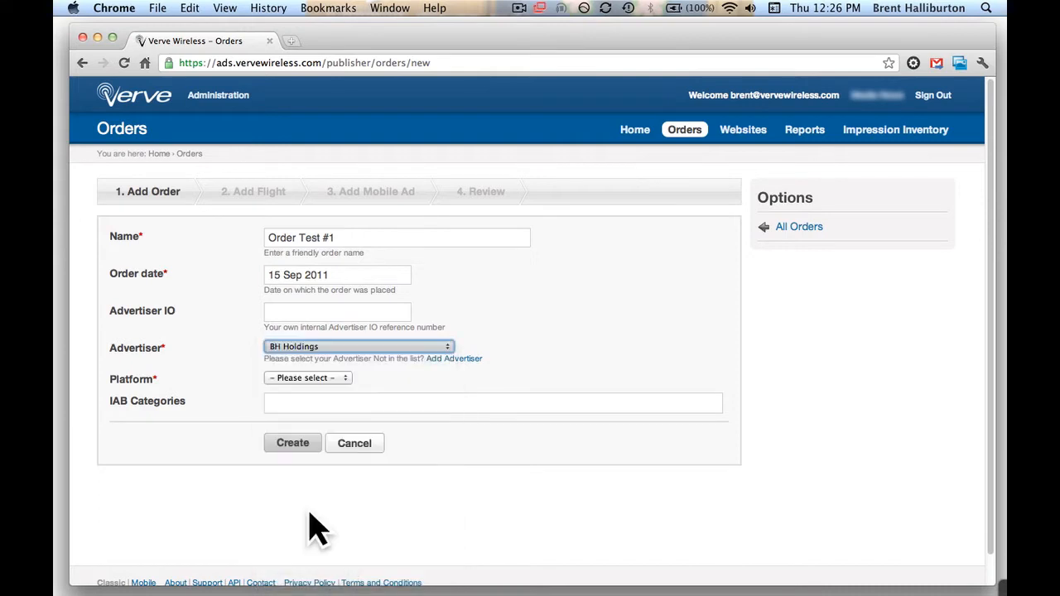
pyautogui.click(314, 378)
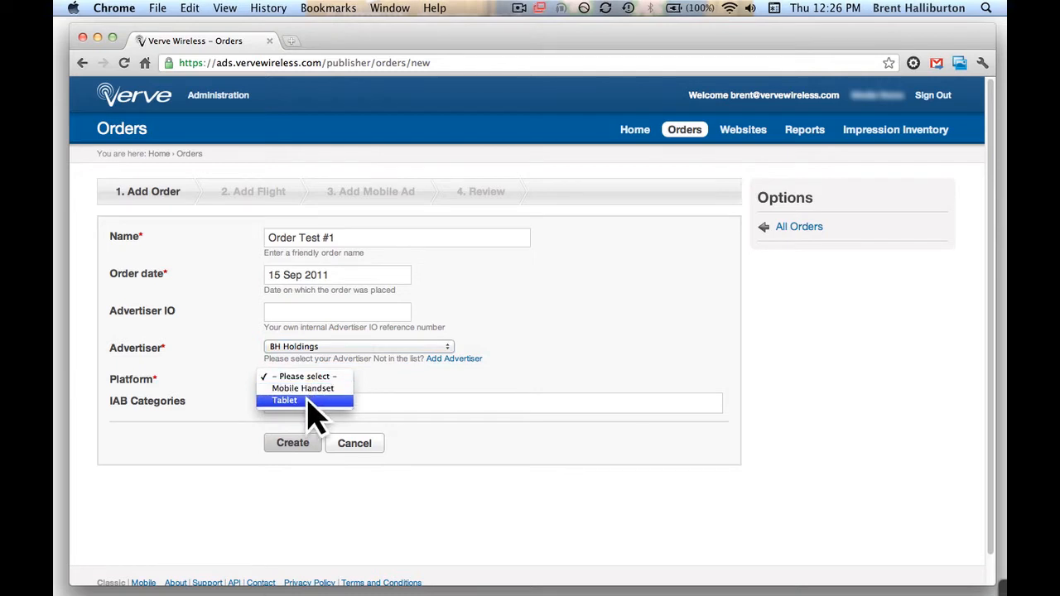
pyautogui.click(316, 388)
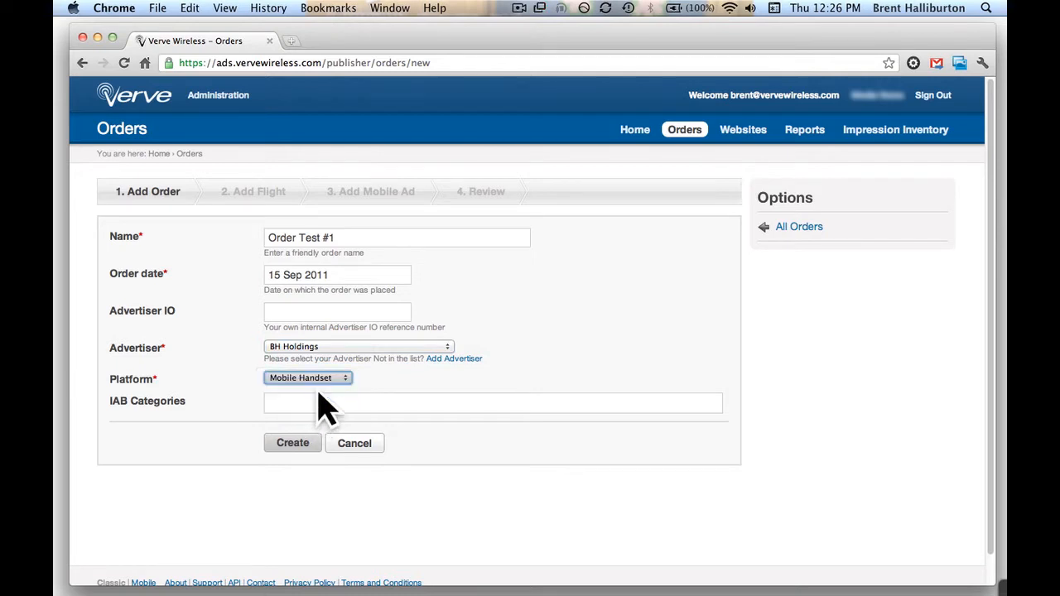
# Assign the Automotive IAB category to the order and create the order.
pyautogui.click(316, 401)
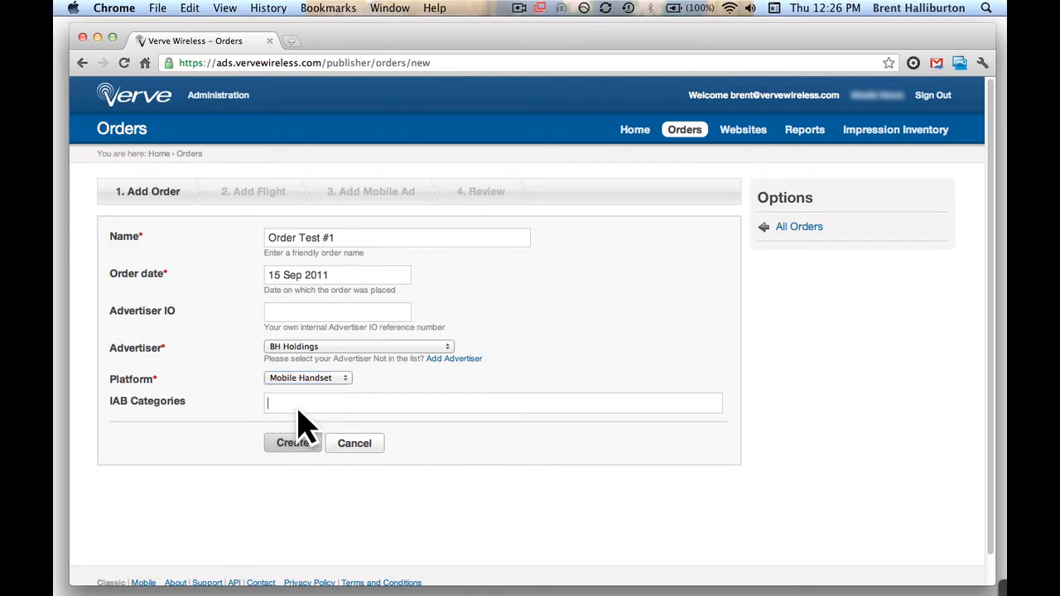
pyautogui.write('A')
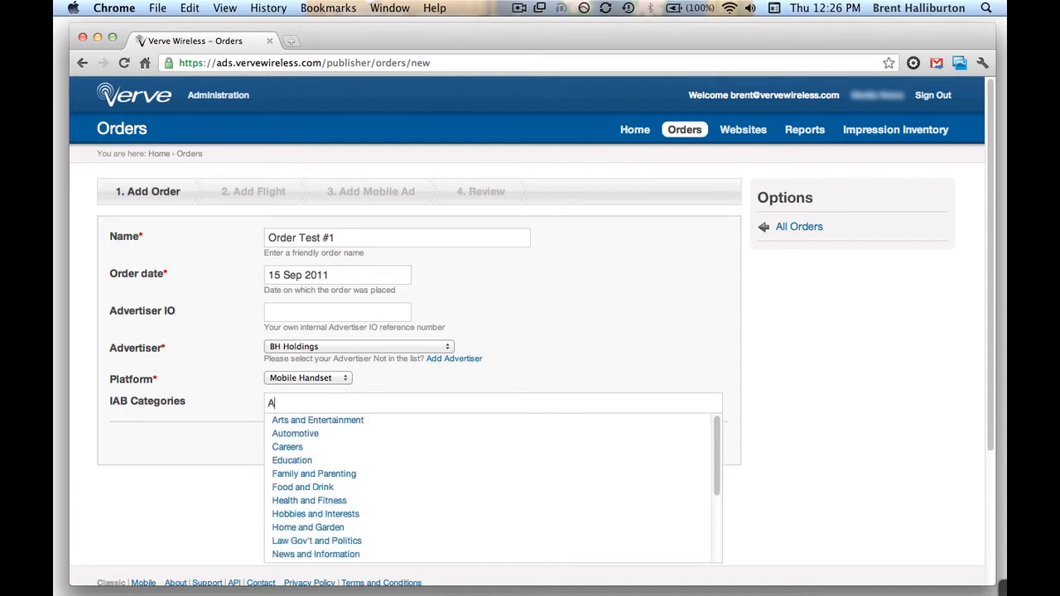
pyautogui.write('utom')
pyautogui.press('Down')
pyautogui.press('Return')
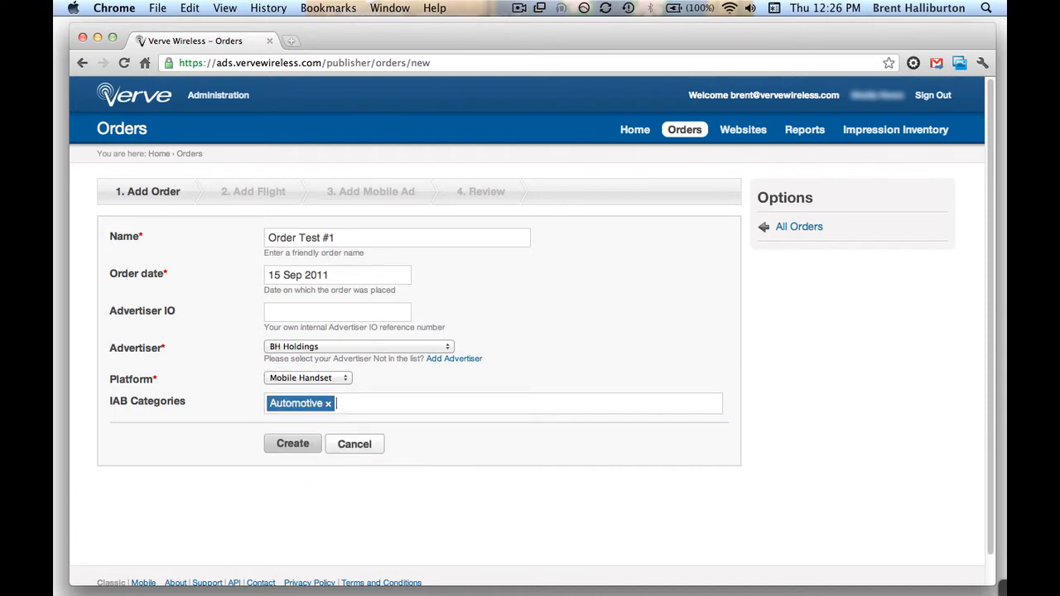
pyautogui.click(282, 445)
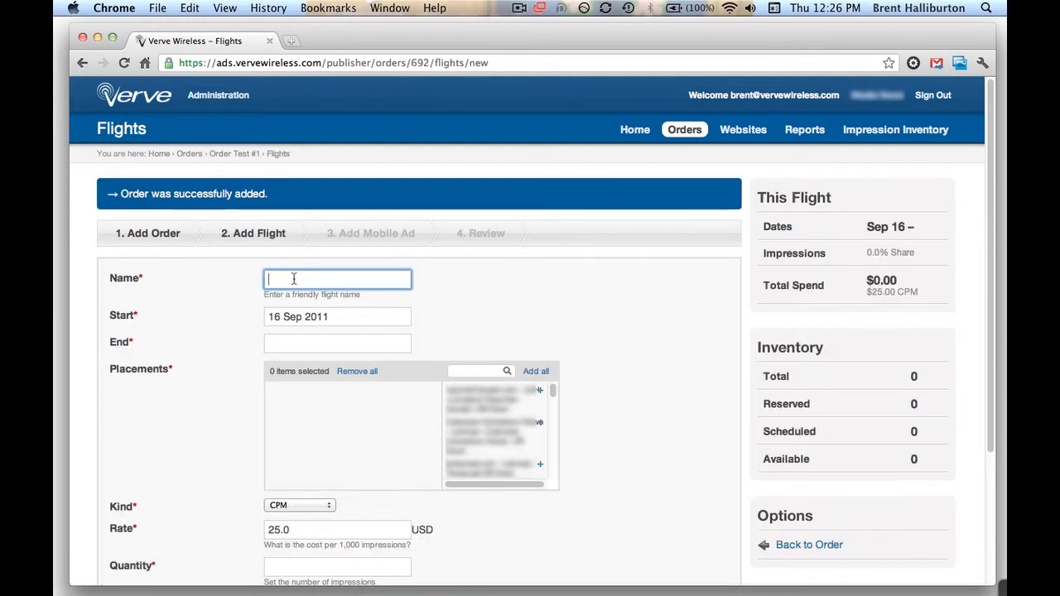
# Name the flight Flight Test #1 with an end date of 30 Sep 2011 and add all available placements.
pyautogui.write('Flight Test #1')
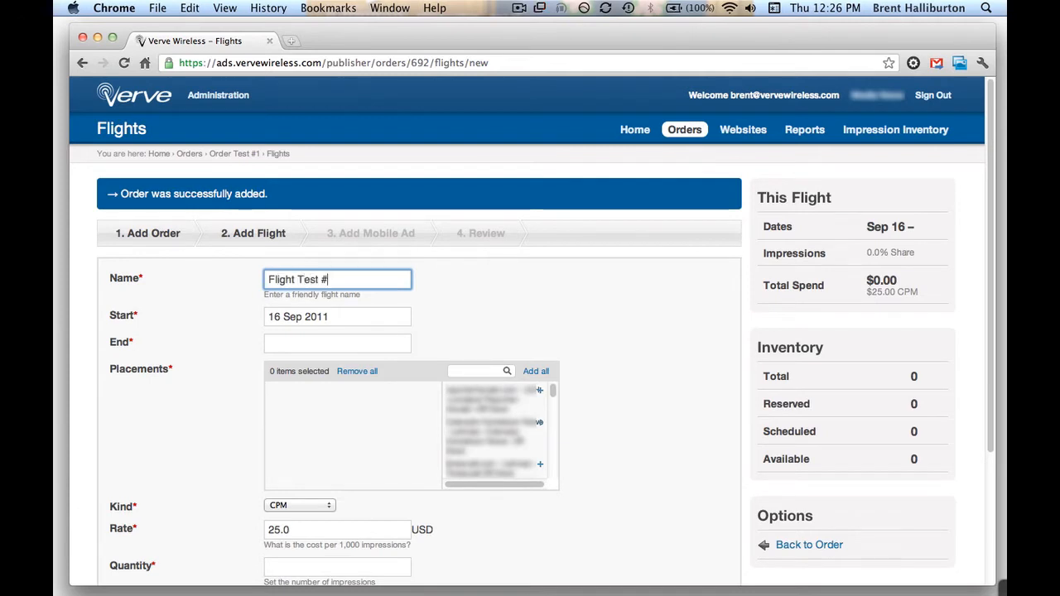
pyautogui.click(287, 342)
pyautogui.click(367, 477)
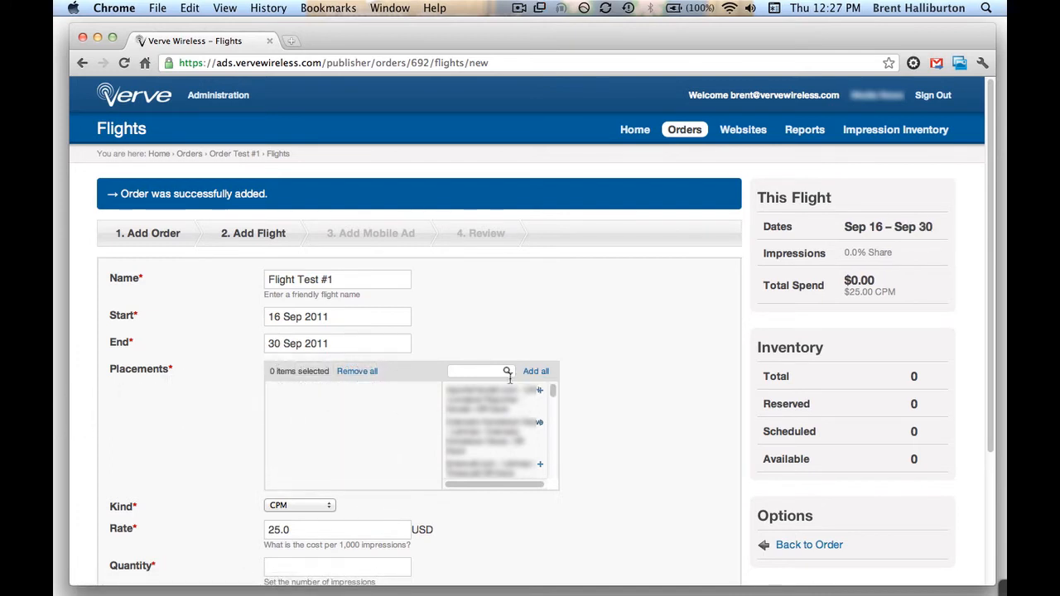
pyautogui.click(538, 372)
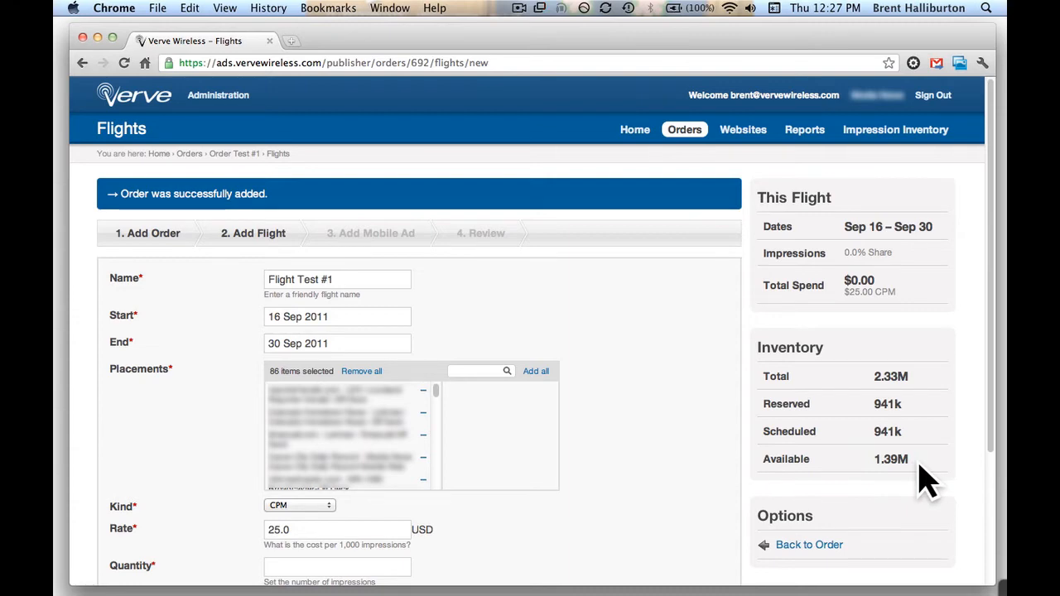
pyautogui.scroll(-4, 928, 481)
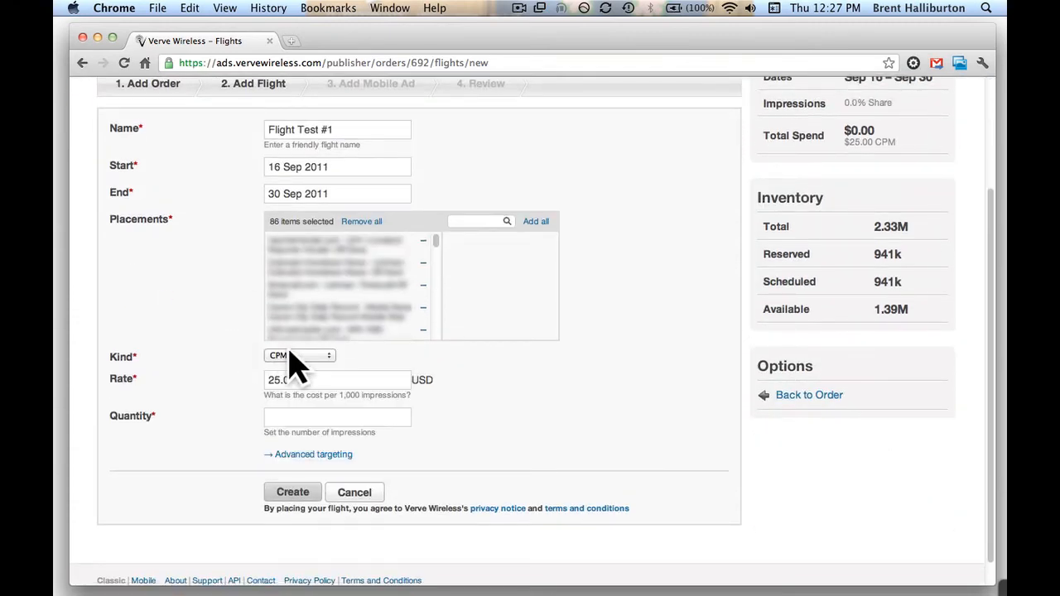
pyautogui.click(291, 355)
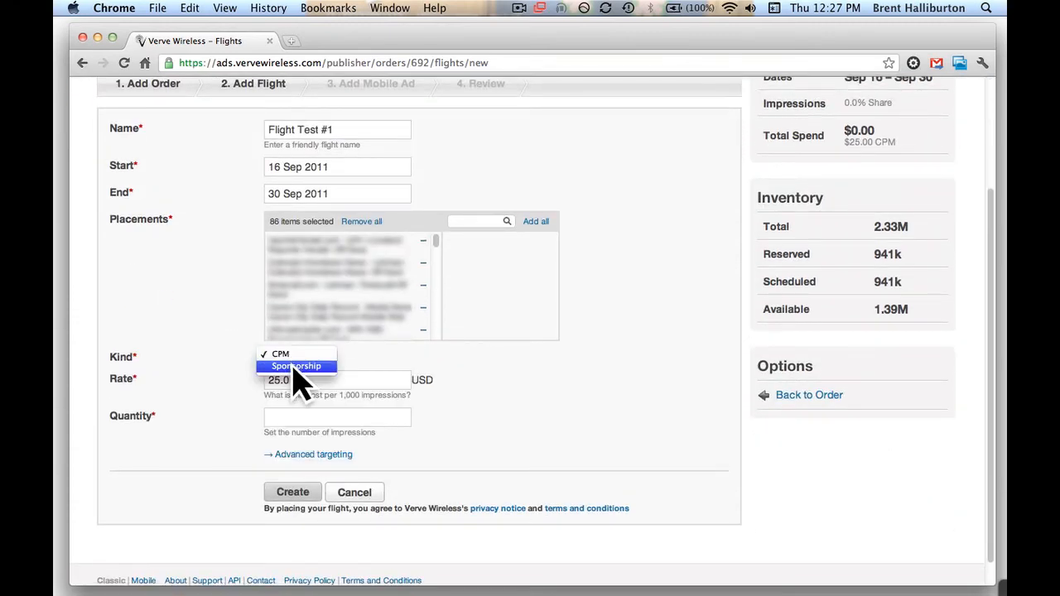
pyautogui.click(298, 367)
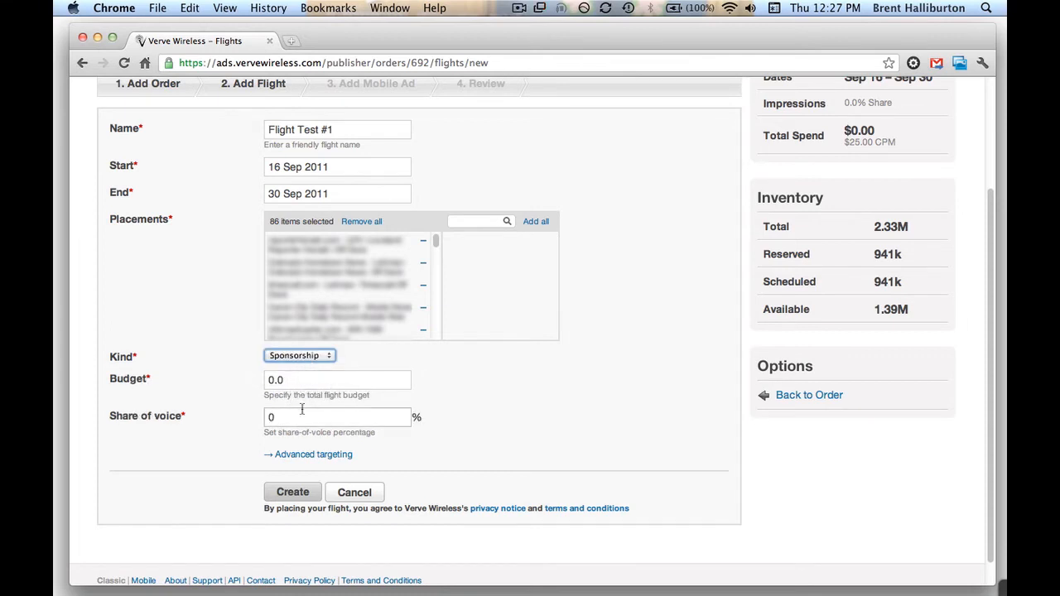
pyautogui.click(319, 357)
pyautogui.click(314, 345)
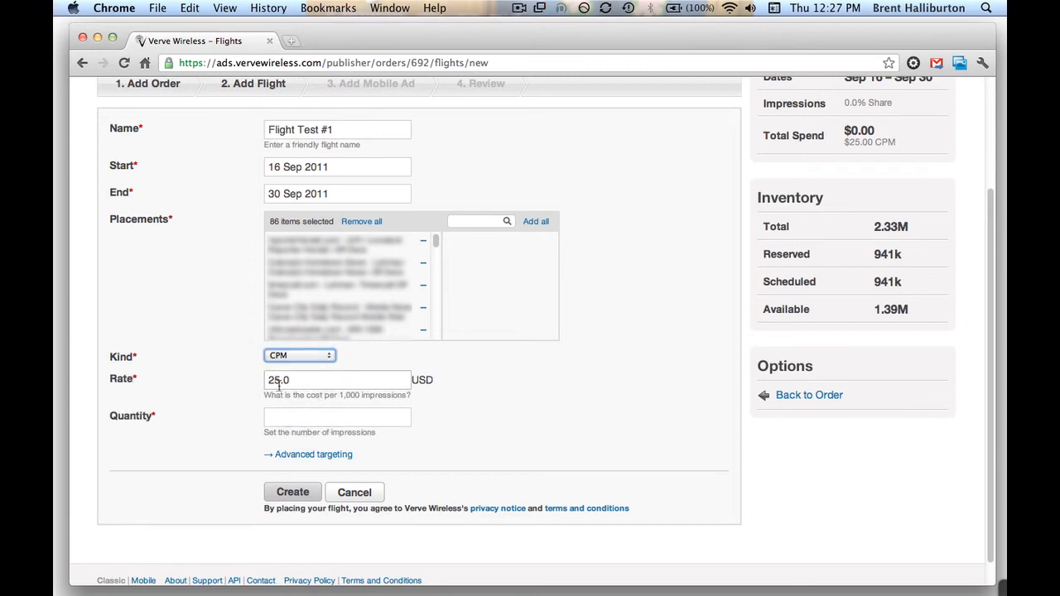
# Set the flight's impression quantity to 1.
pyautogui.click(283, 427)
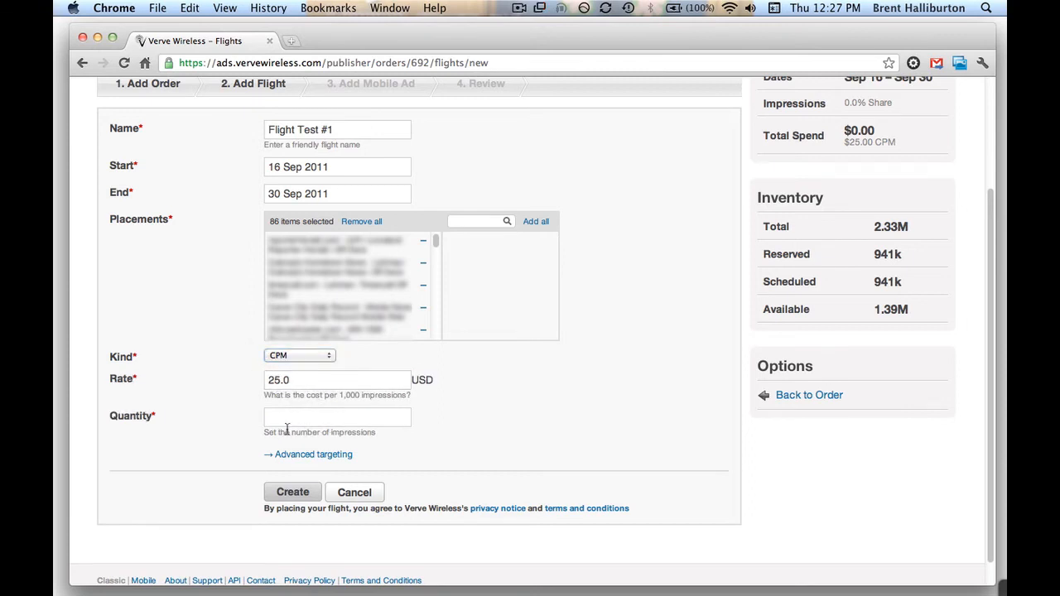
pyautogui.click(290, 424)
pyautogui.write('1')
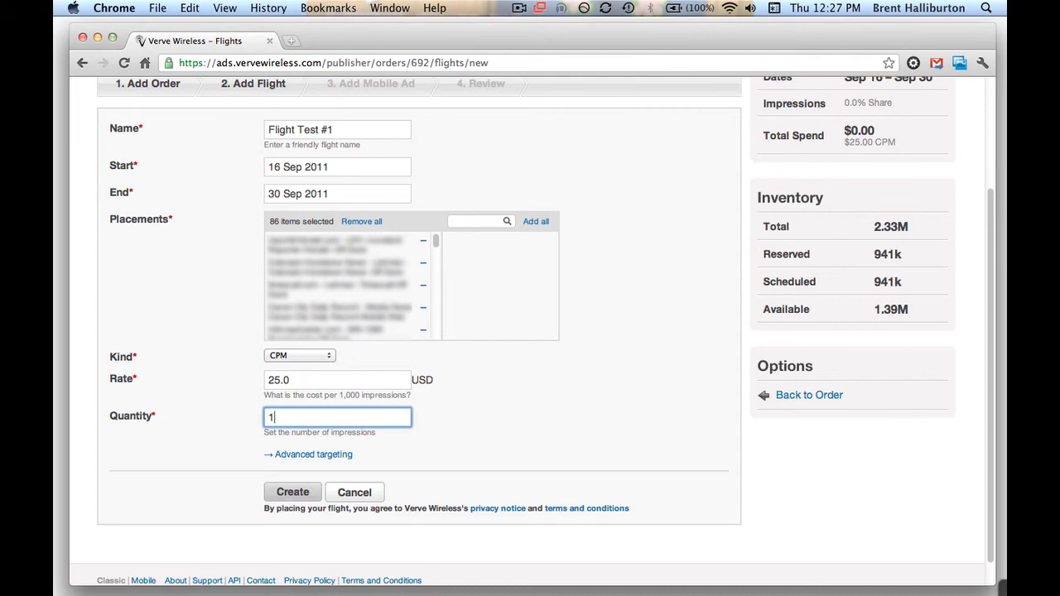
# Show the flight's advanced targeting options and target the New York metro area.
pyautogui.click(313, 455)
pyautogui.scroll(-5, 542, 463)
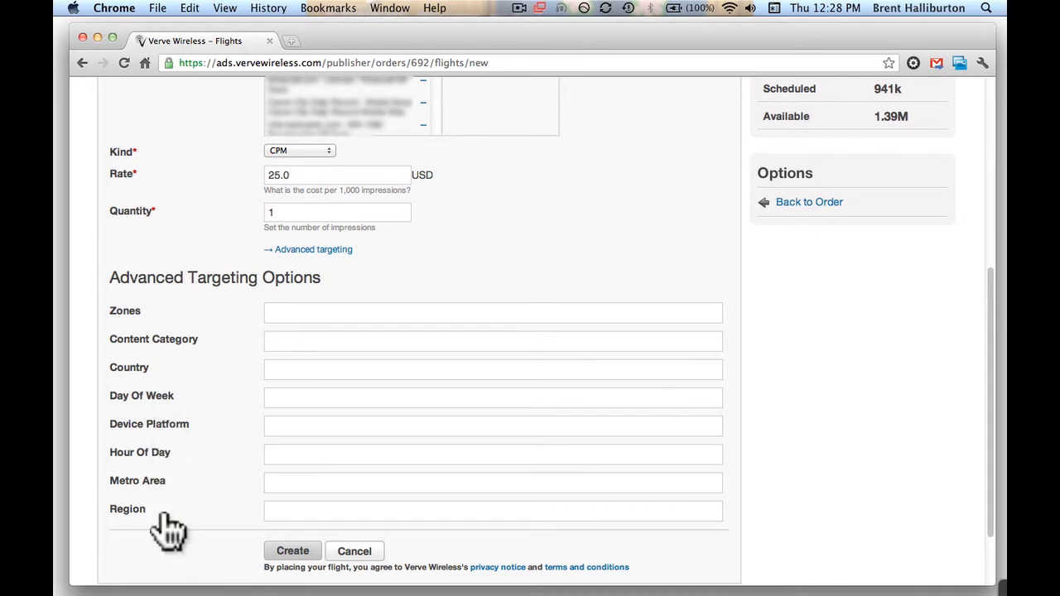
pyautogui.click(278, 483)
pyautogui.write('new yo')
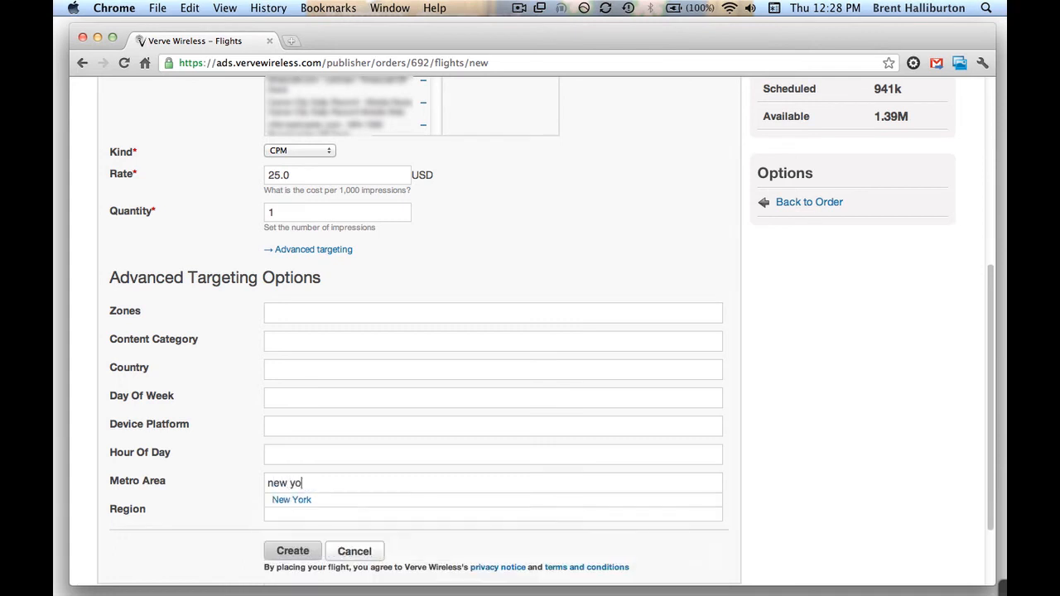
pyautogui.press('Return')
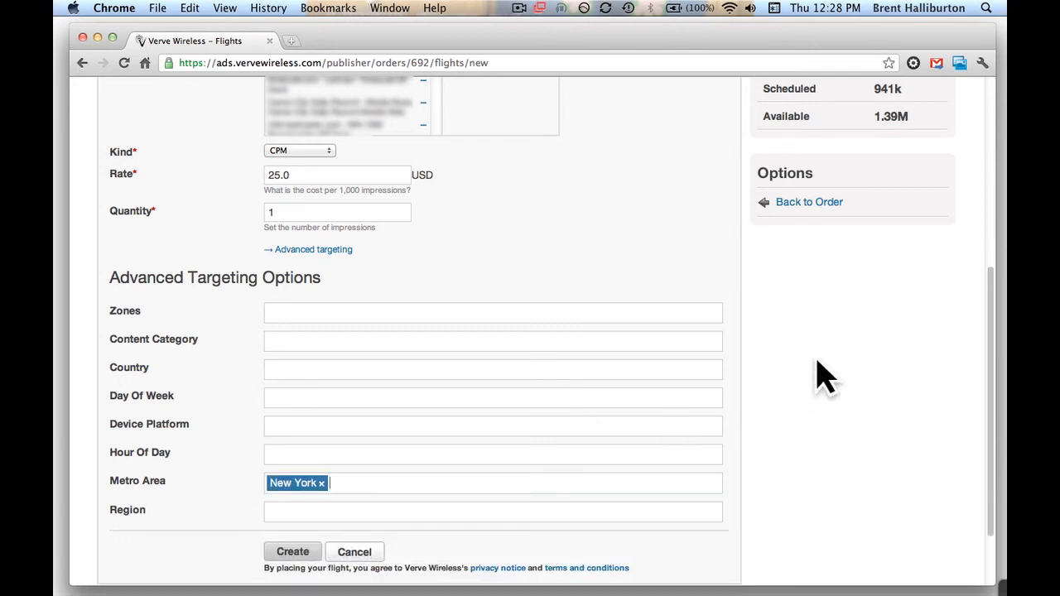
# Review the flight's inventory figures with the metro area targeting applied and create the flight.
pyautogui.scroll(3, 819, 372)
pyautogui.scroll(2, 820, 373)
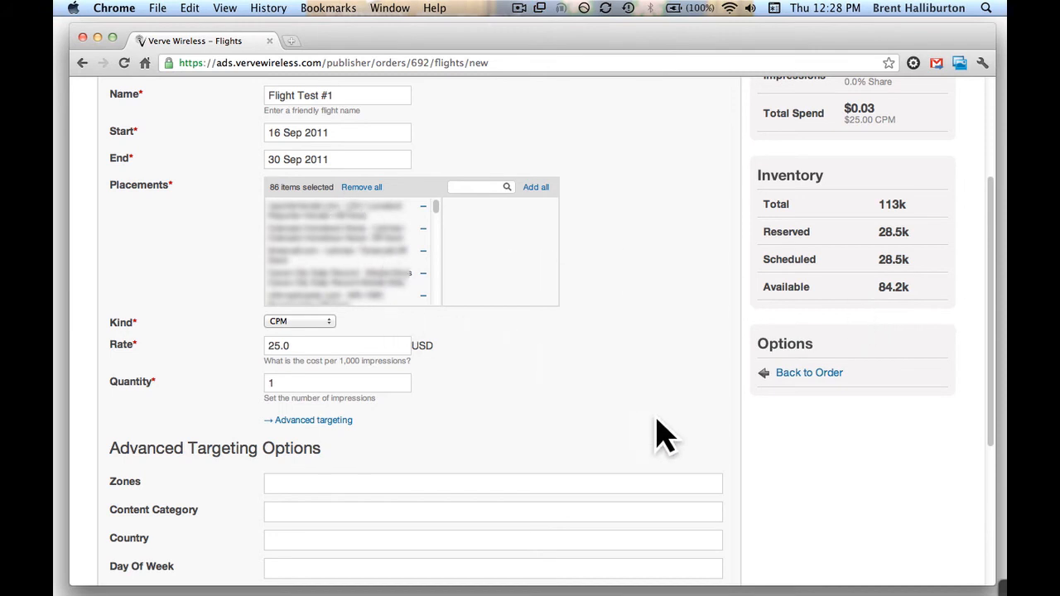
pyautogui.scroll(-5, 662, 436)
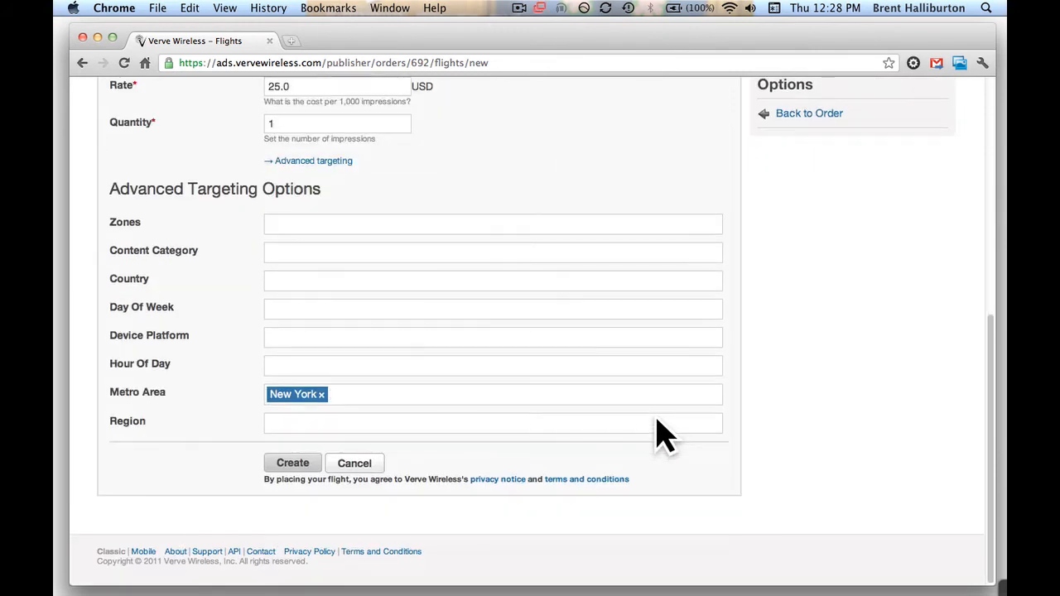
pyautogui.click(291, 464)
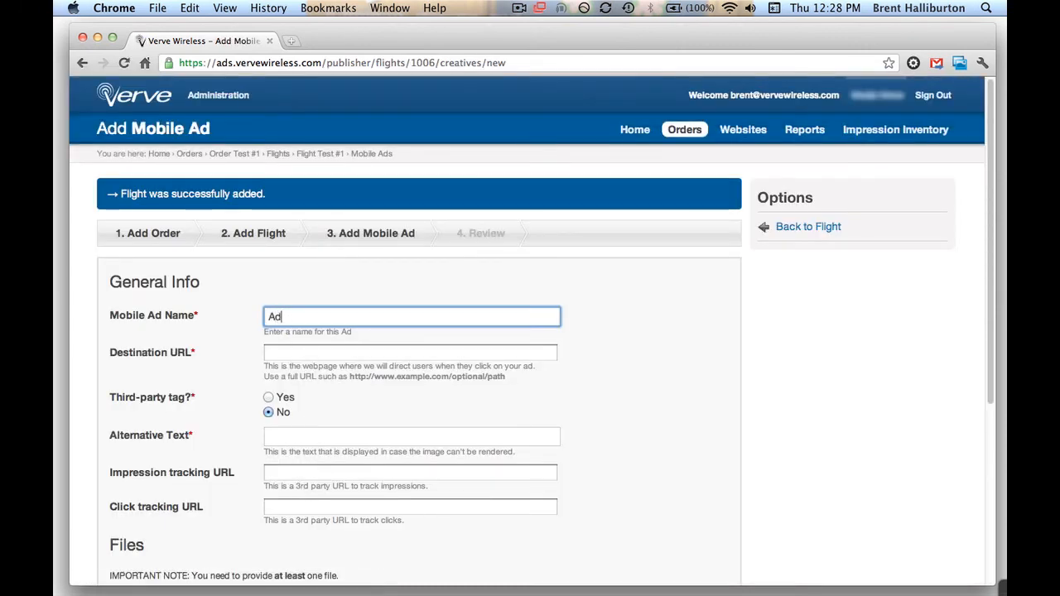
pyautogui.write('Test #1')
pyautogui.click(304, 352)
pyautogui.write('http')
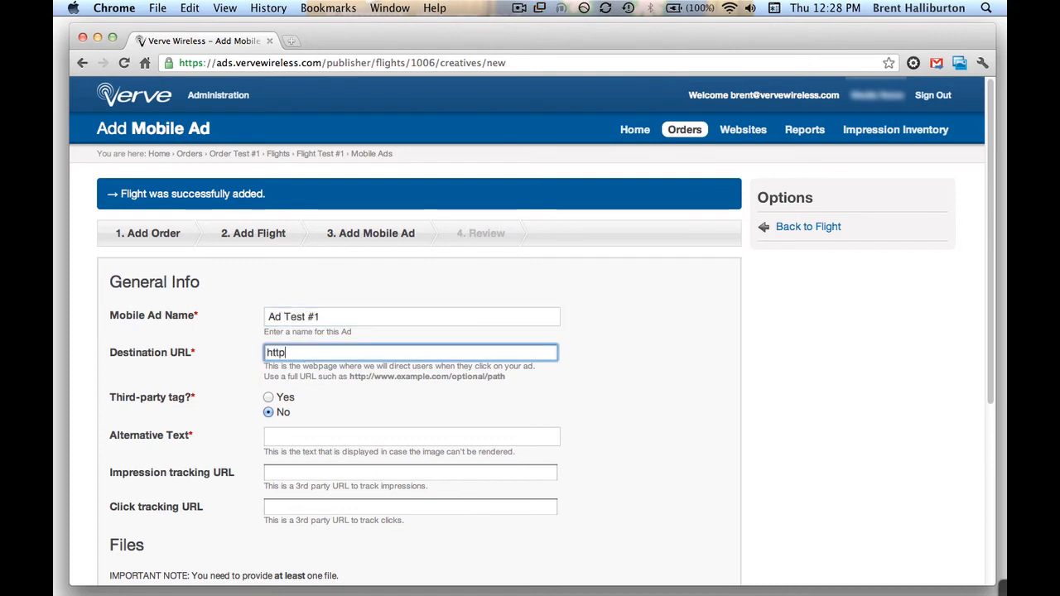
pyautogui.write('://www.verv')
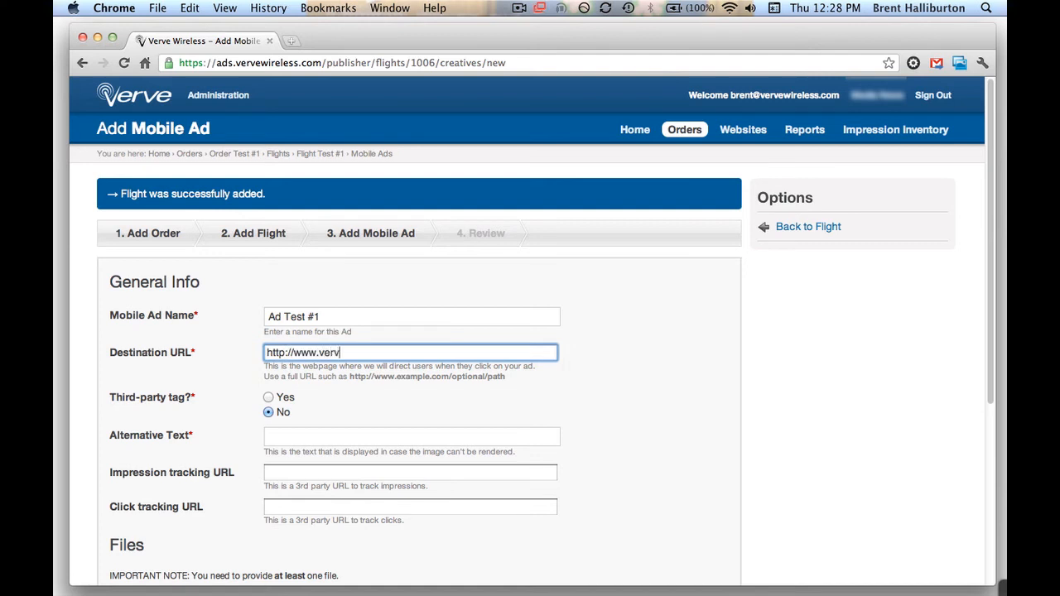
pyautogui.write('ewireless.com')
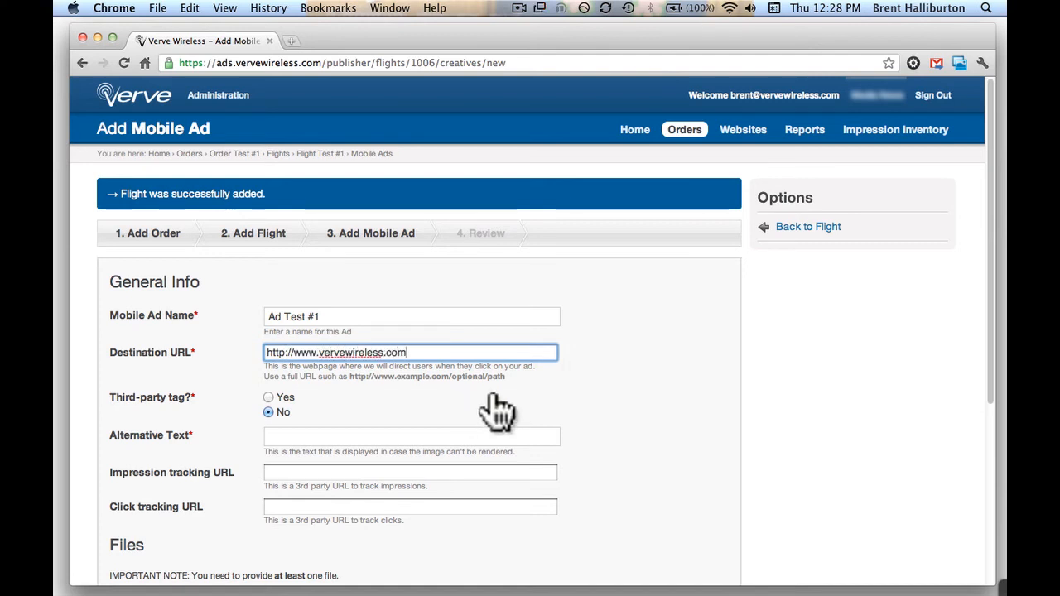
pyautogui.scroll(-5, 497, 410)
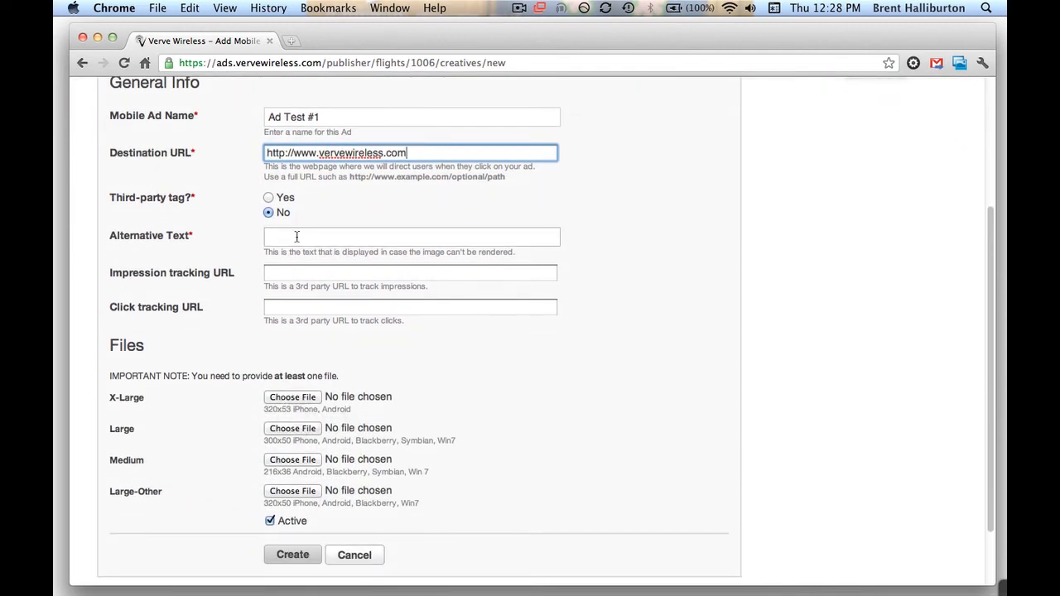
pyautogui.click(269, 197)
pyautogui.click(303, 405)
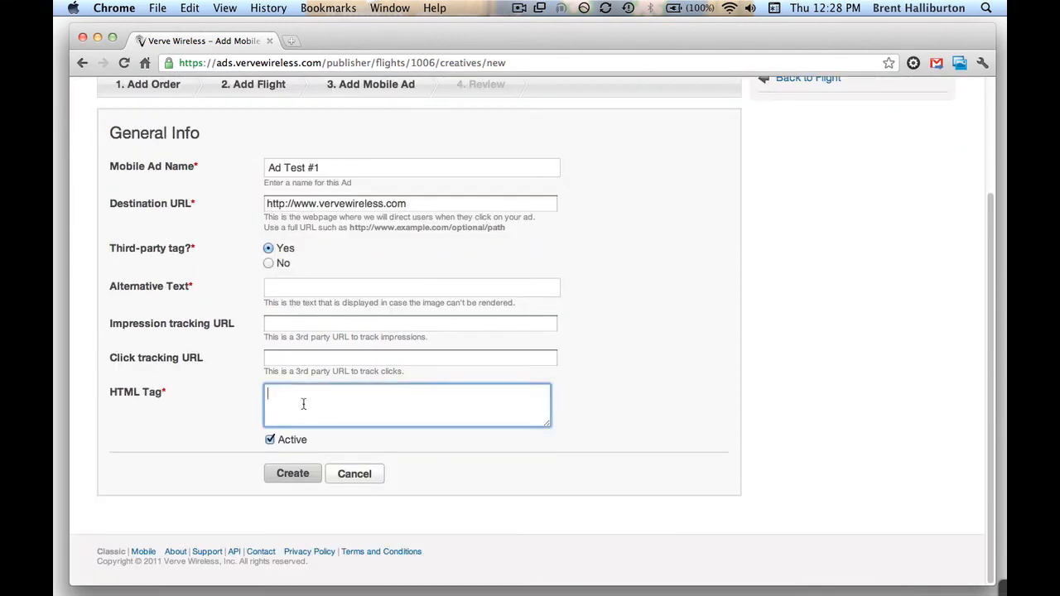
pyautogui.click(268, 263)
pyautogui.scroll(-1, 398, 407)
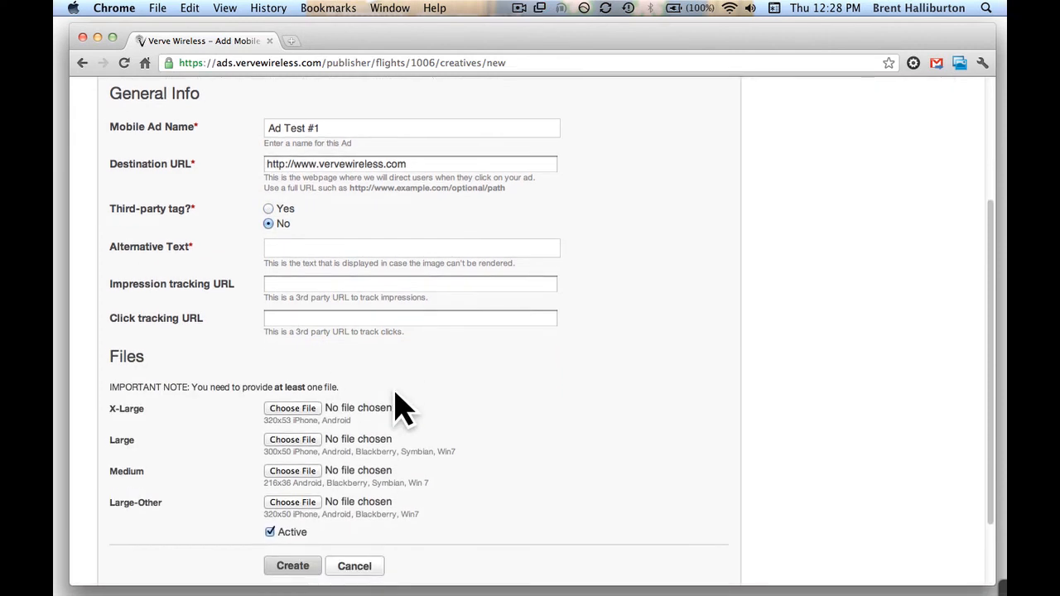
# Set the alternative text to "Vervewireless is the best", attach 320x53_verve_test.png as the X-Large file and create the mobile ad.
pyautogui.click(321, 246)
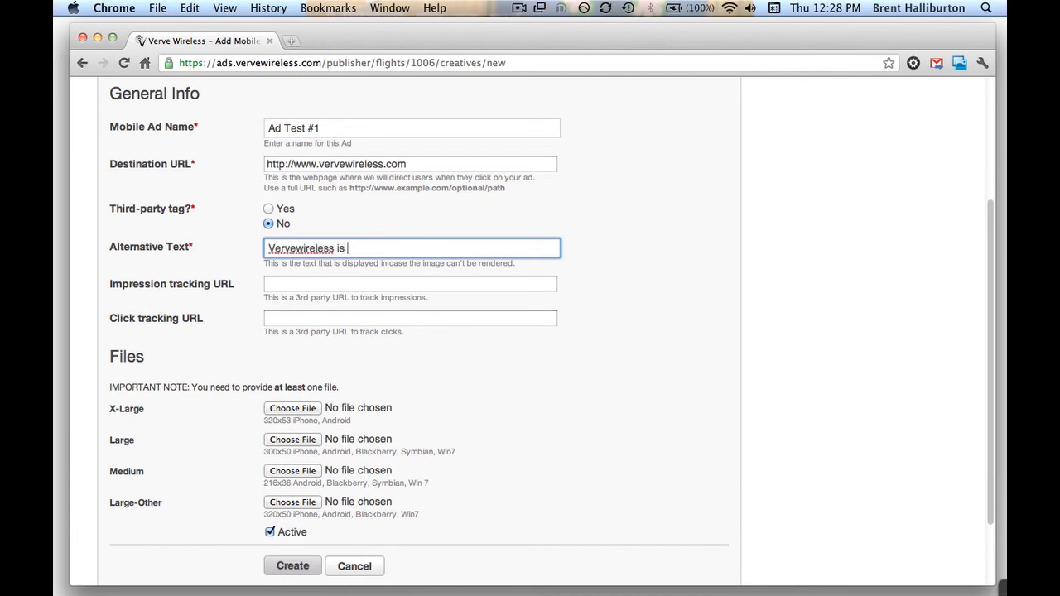
pyautogui.click(292, 409)
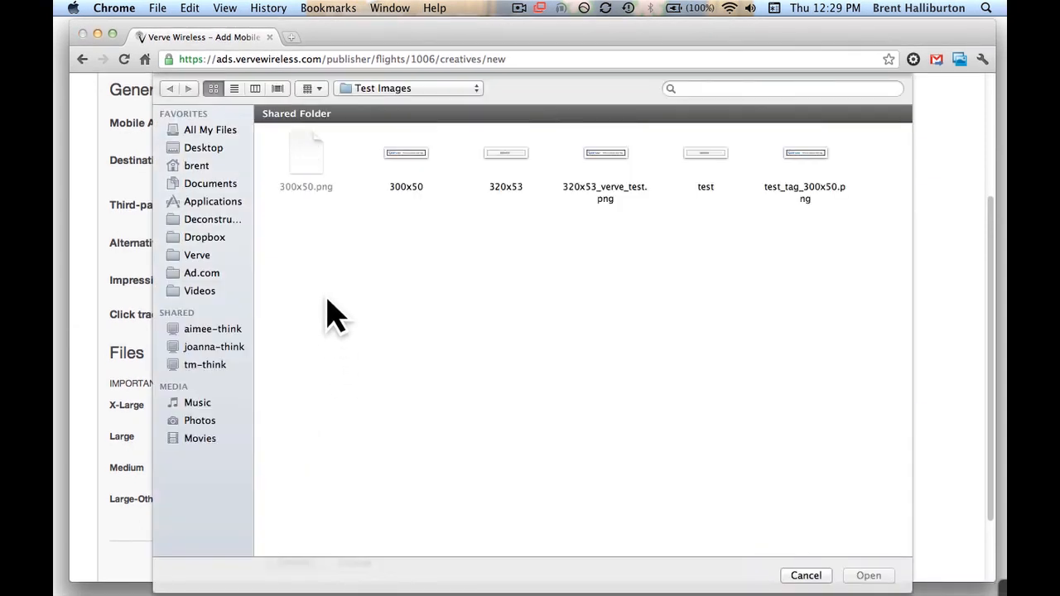
pyautogui.doubleClick(610, 167)
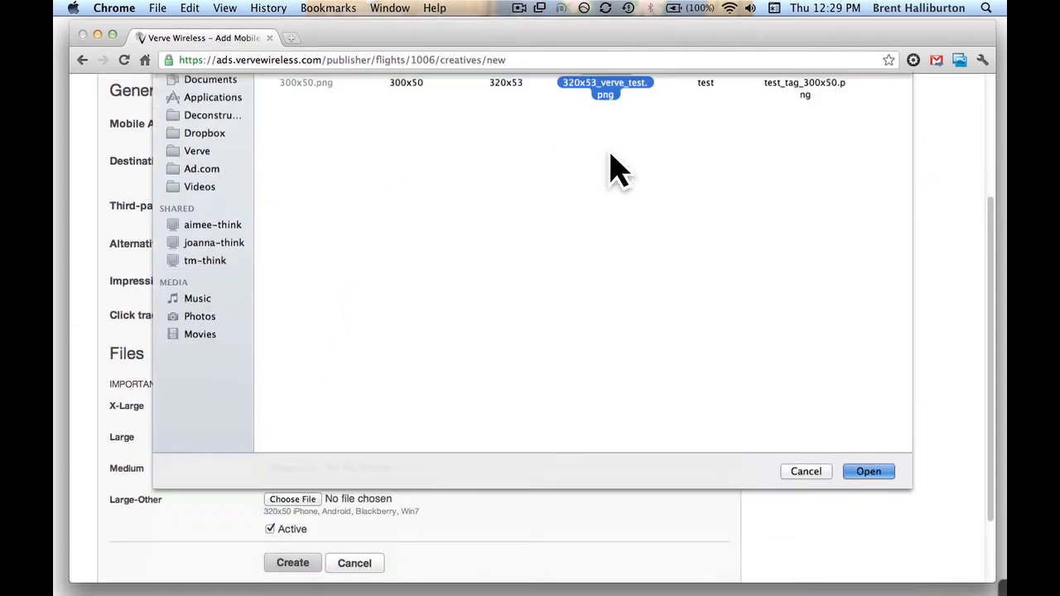
pyautogui.click(298, 567)
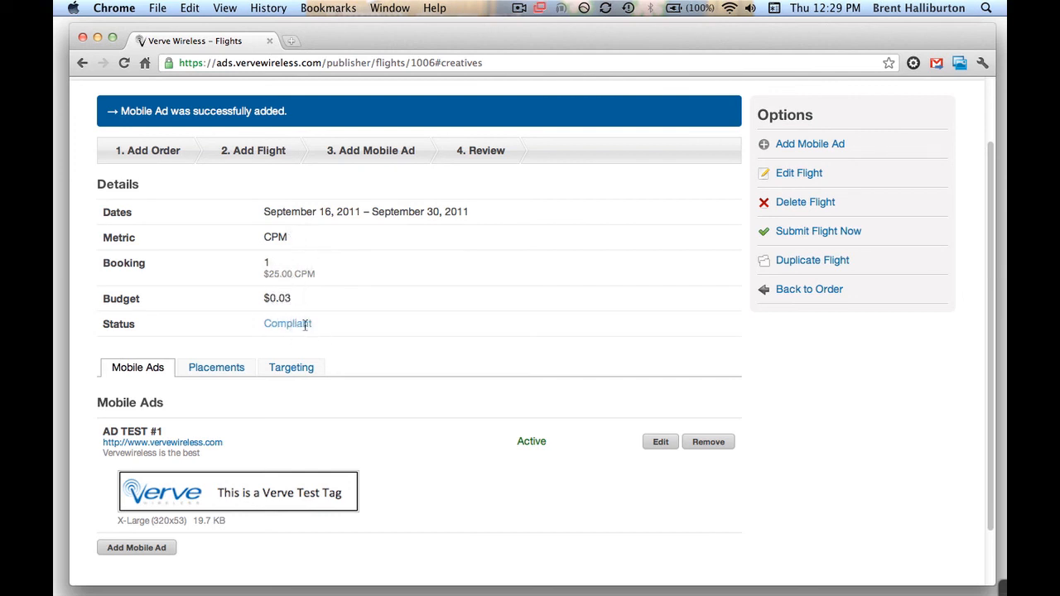
# Review the flight's placements, targeting and mobile ads, and submit the flight.
pyautogui.click(217, 373)
pyautogui.click(286, 371)
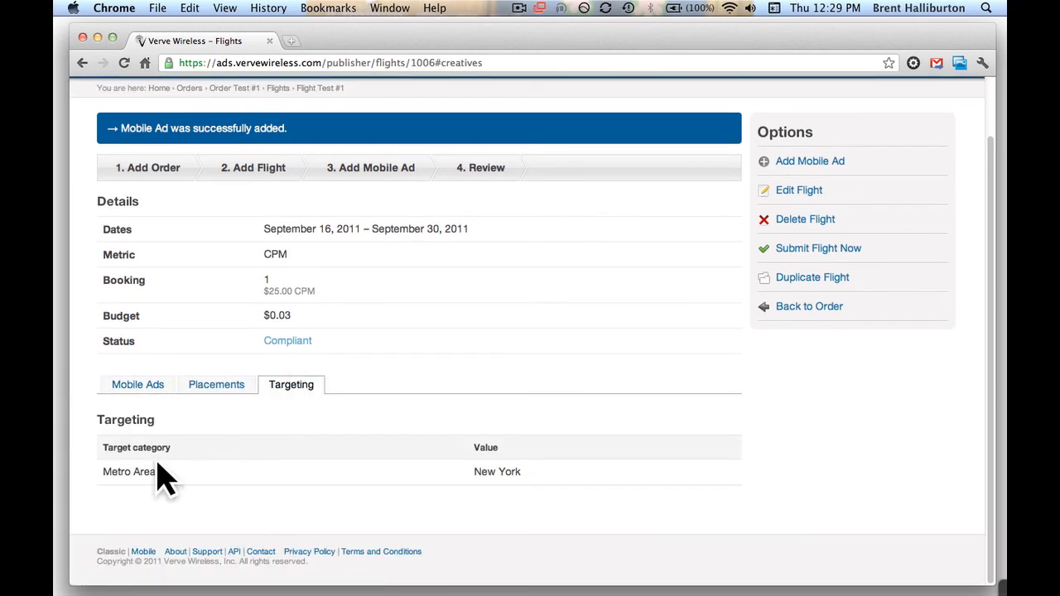
pyautogui.click(137, 385)
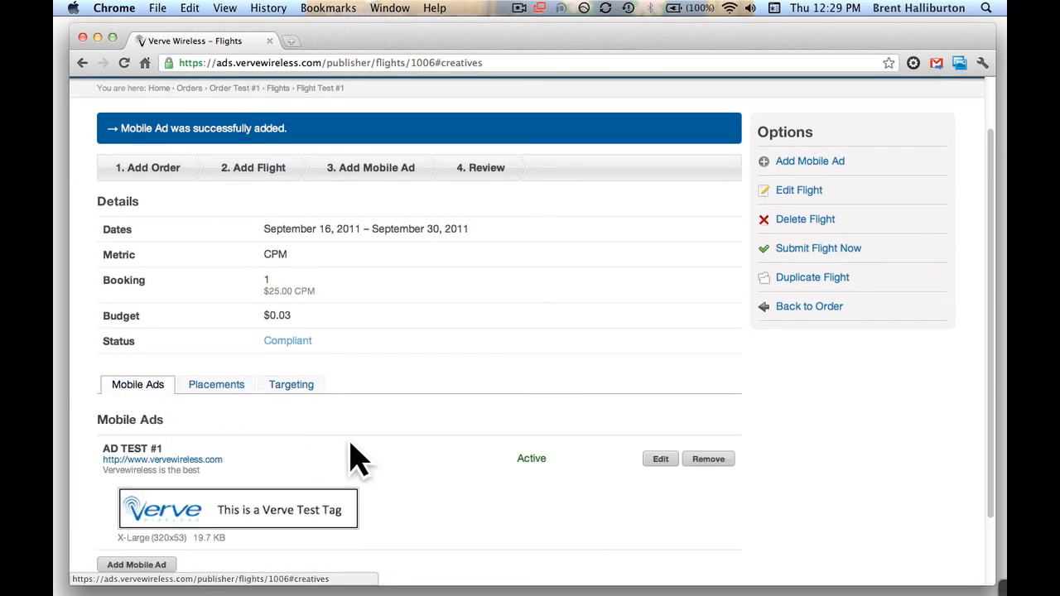
pyautogui.scroll(-3, 352, 460)
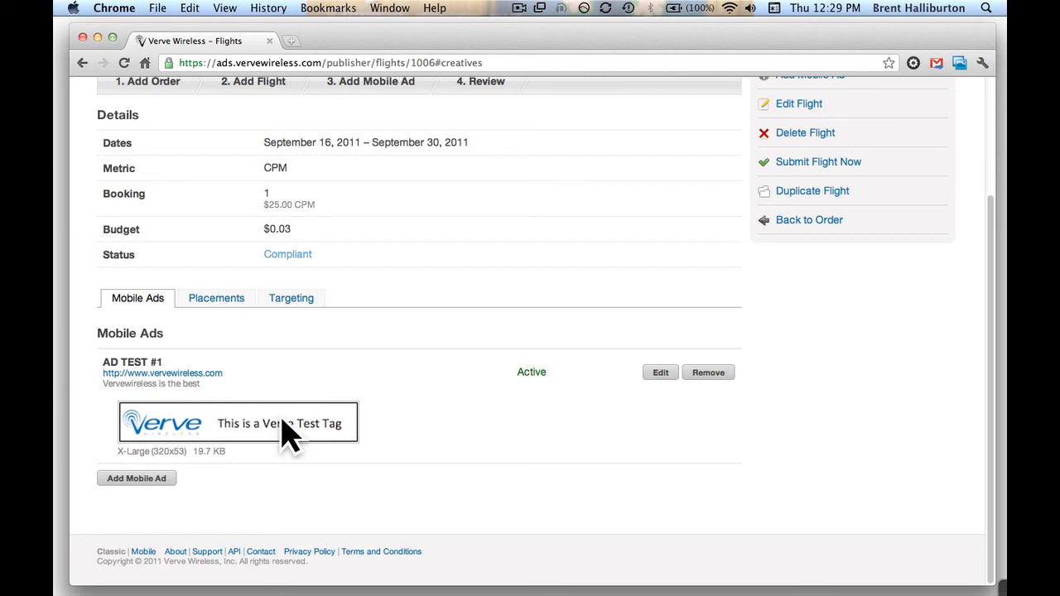
pyautogui.click(820, 163)
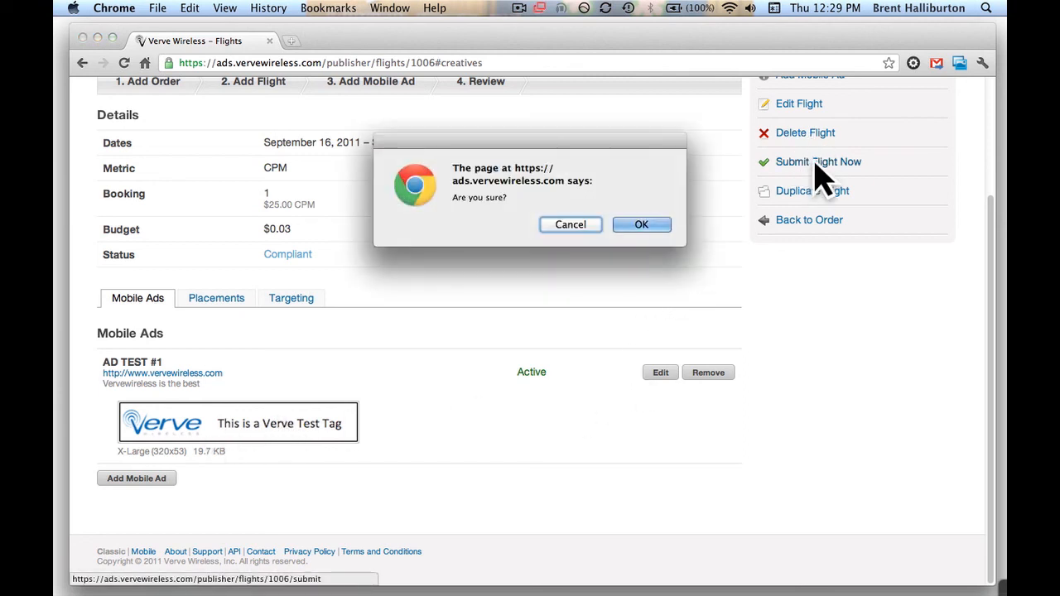
pyautogui.click(642, 225)
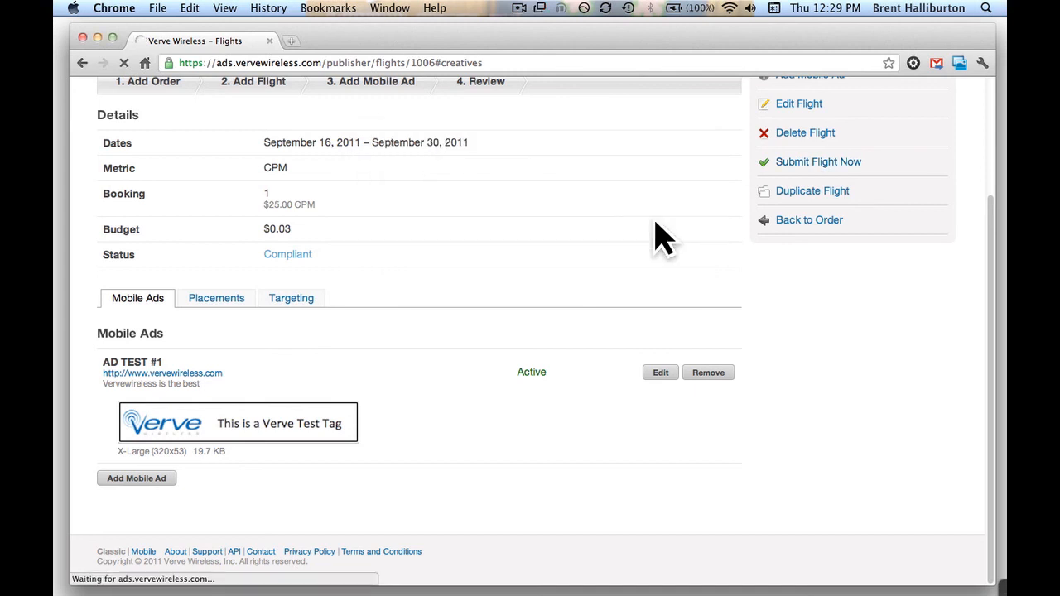